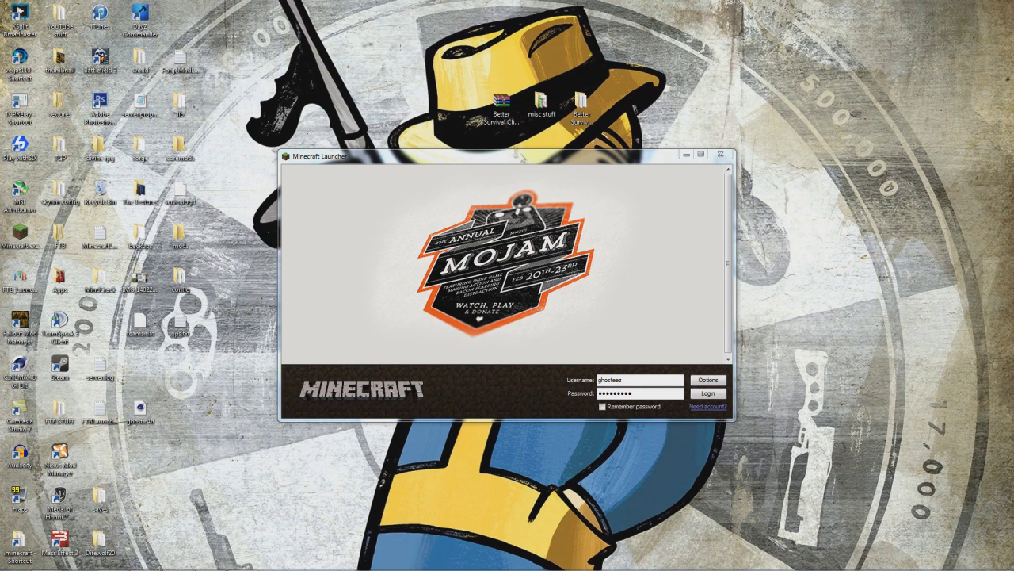
# Step: Inspect the contents of the Better Survival Client(1.2.0) archive and of its extracted desktop folder, closing both windows
pyautogui.click(511, 117)
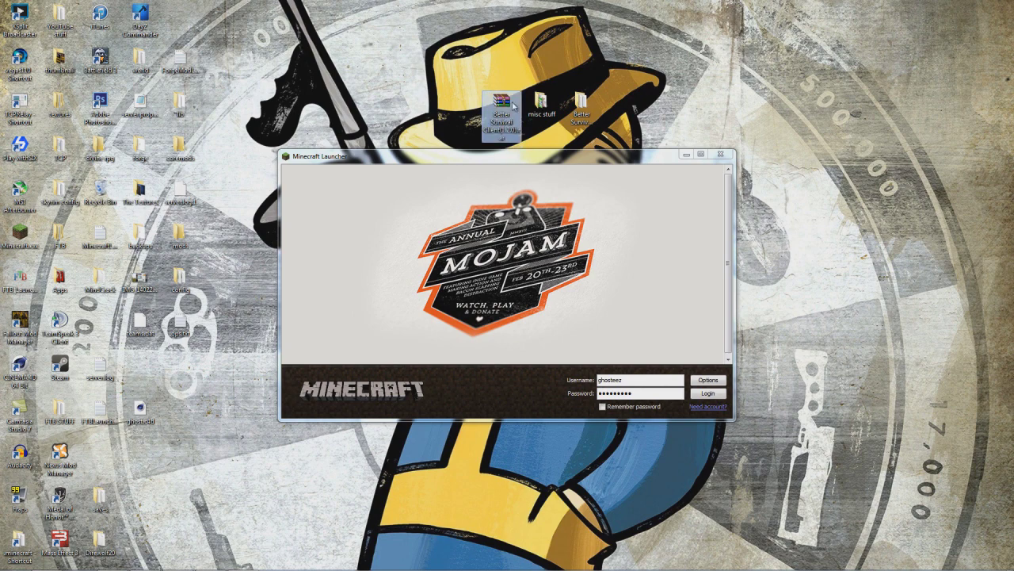
pyautogui.click(546, 59)
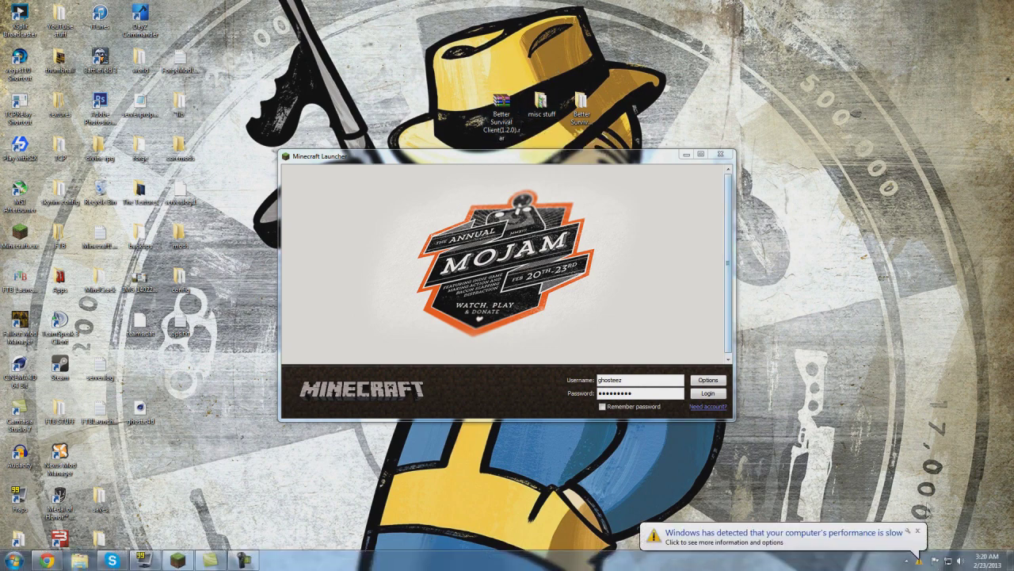
pyautogui.doubleClick(519, 121)
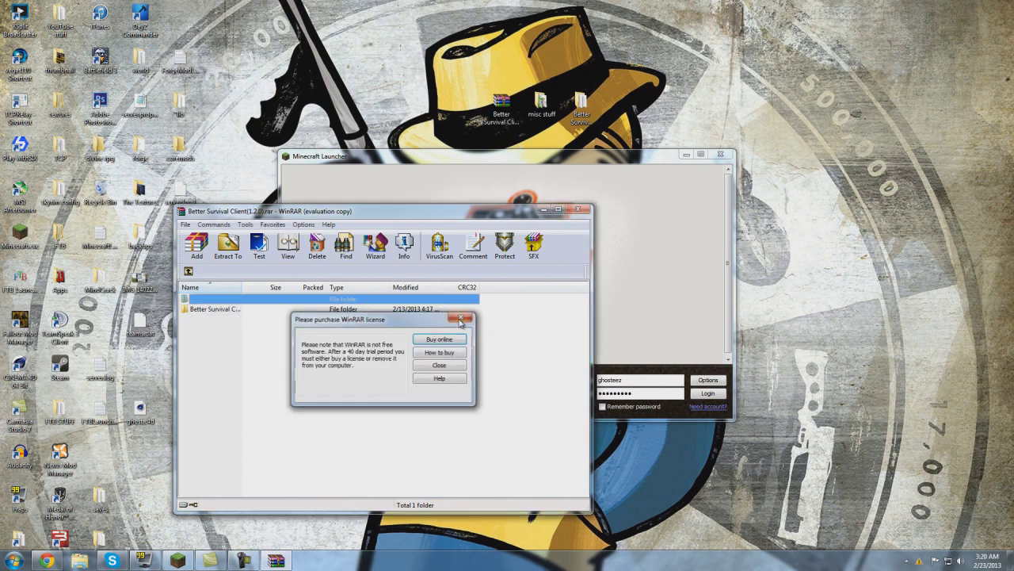
pyautogui.click(463, 321)
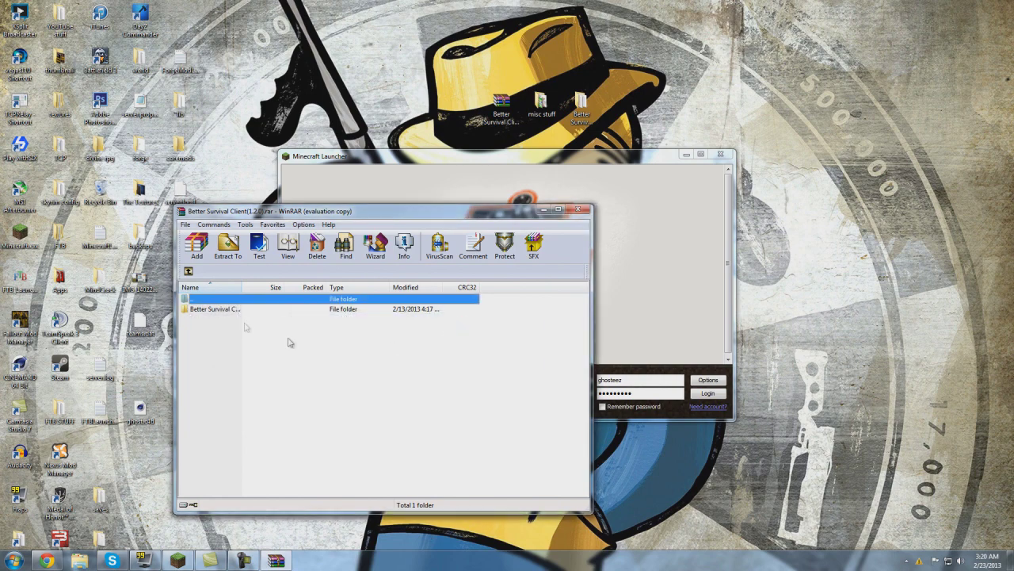
pyautogui.click(231, 312)
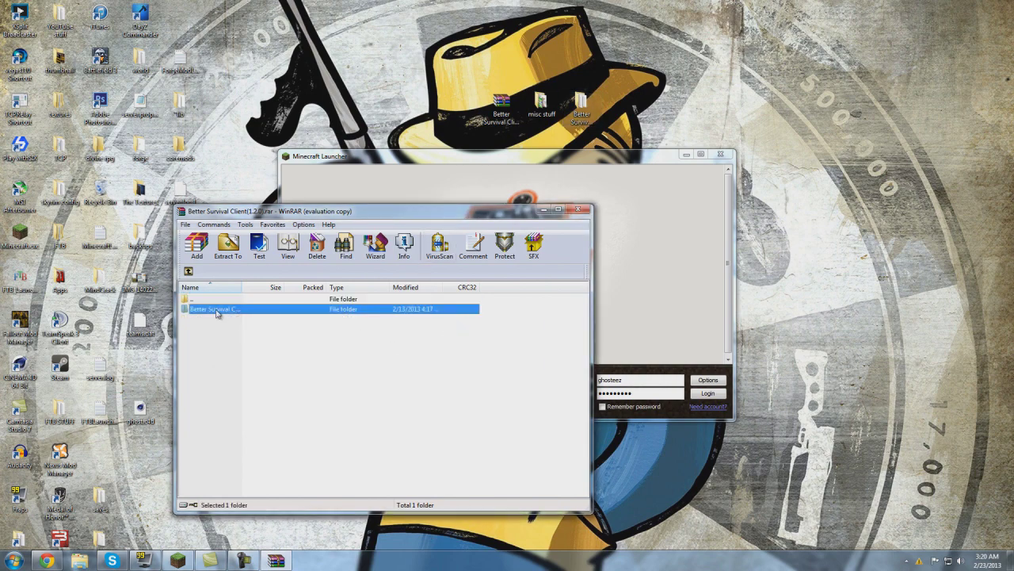
pyautogui.click(581, 210)
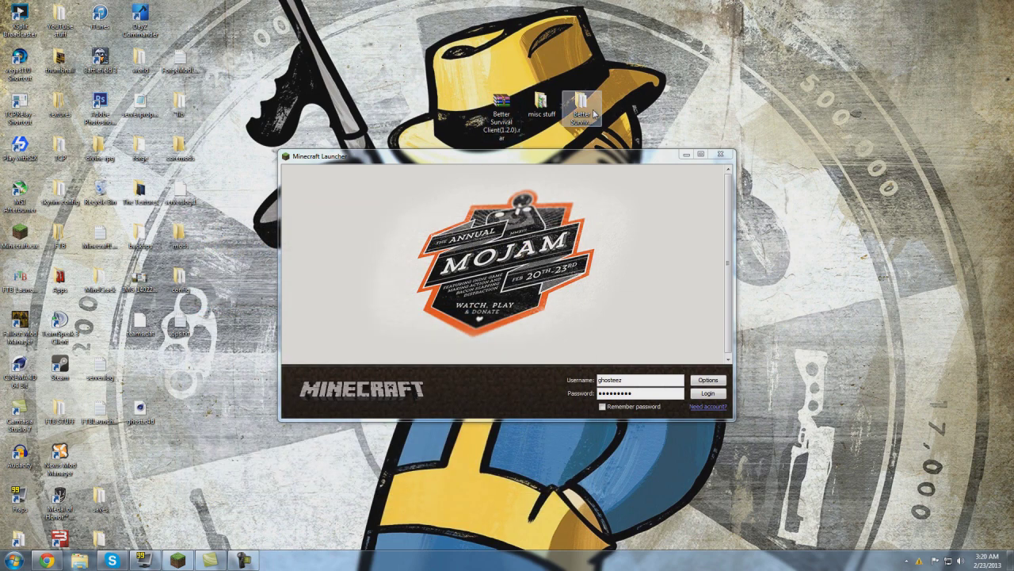
pyautogui.doubleClick(583, 107)
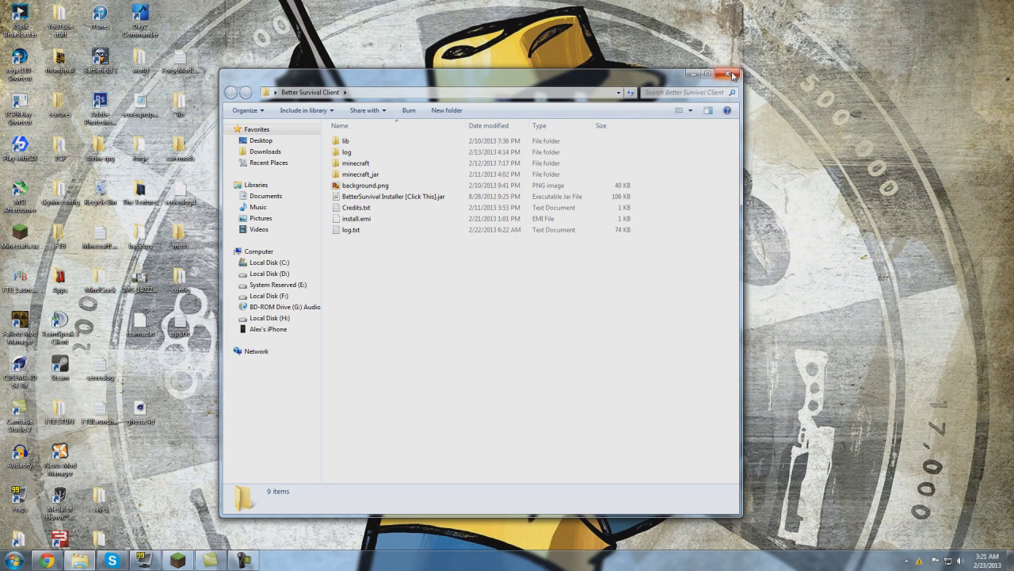
pyautogui.click(733, 76)
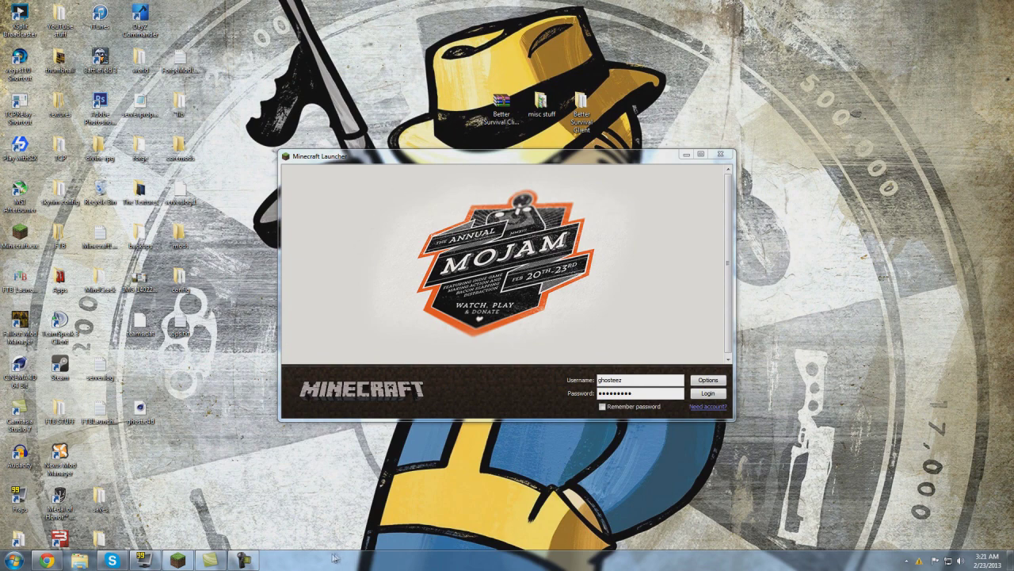
# Step: Find the Roaming folder with %appdata% and open the .minecraft folder inside it
pyautogui.click(14, 561)
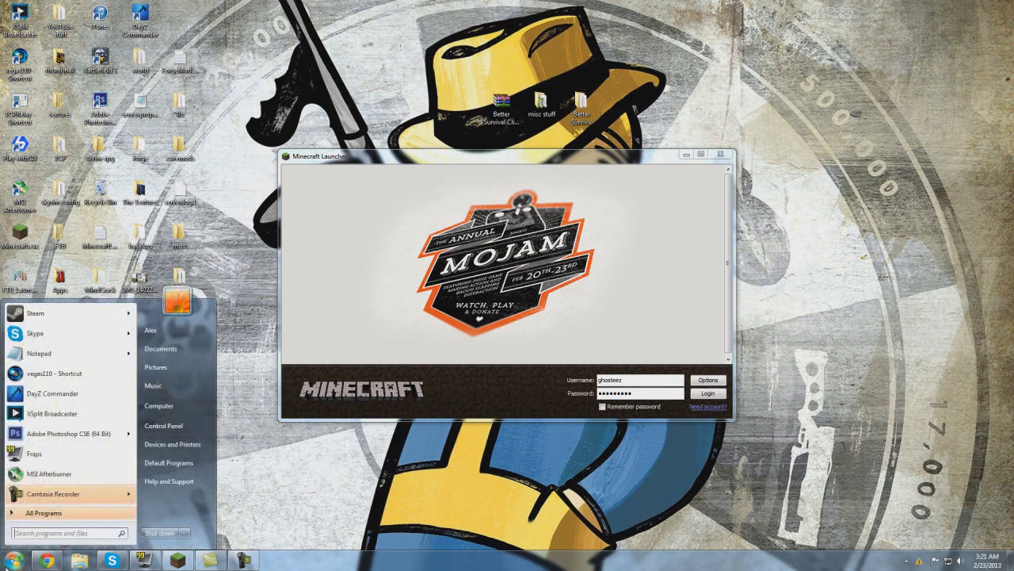
pyautogui.write('%')
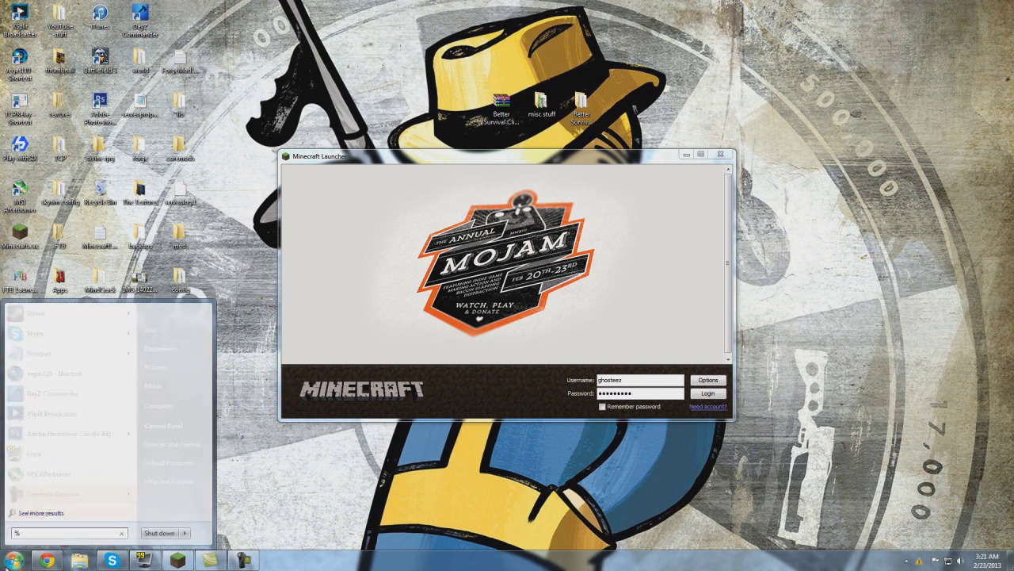
pyautogui.write('appdata')
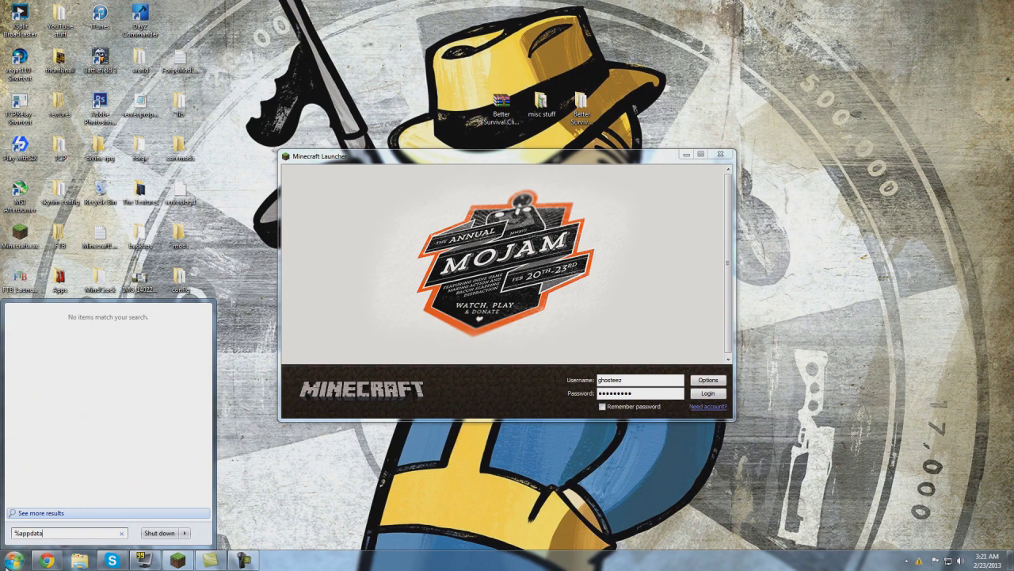
pyautogui.write('%')
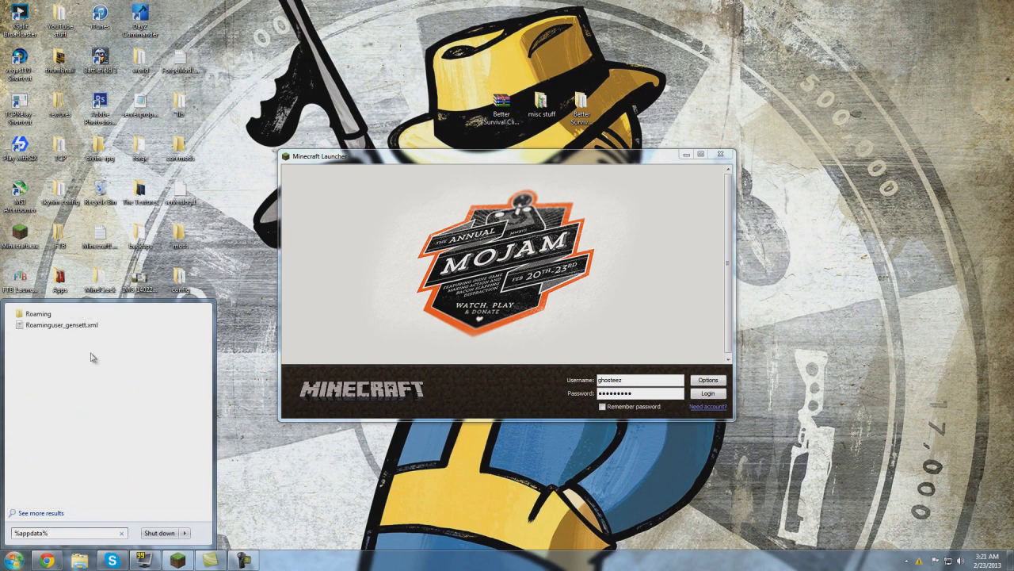
pyautogui.click(71, 315)
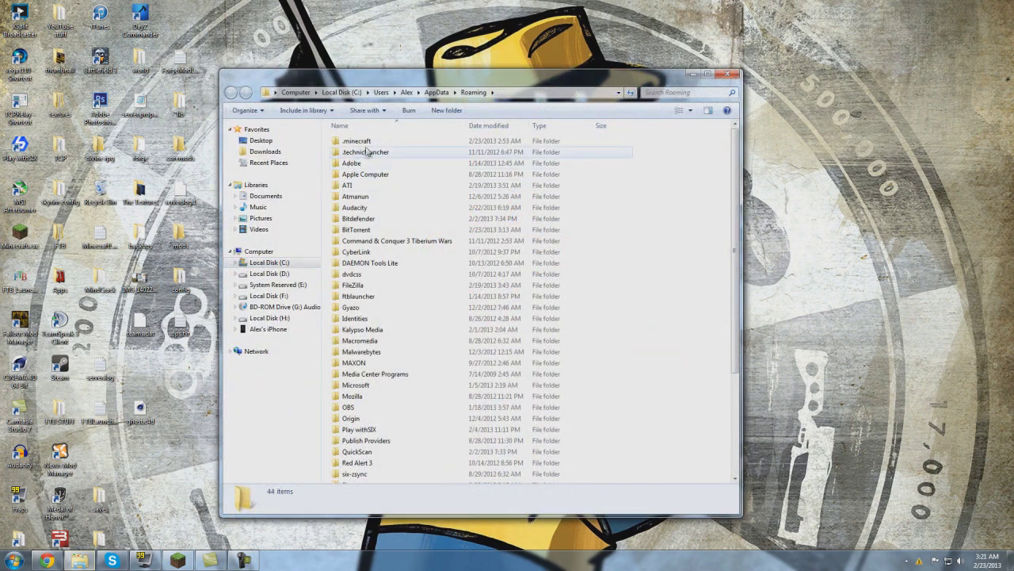
pyautogui.doubleClick(357, 139)
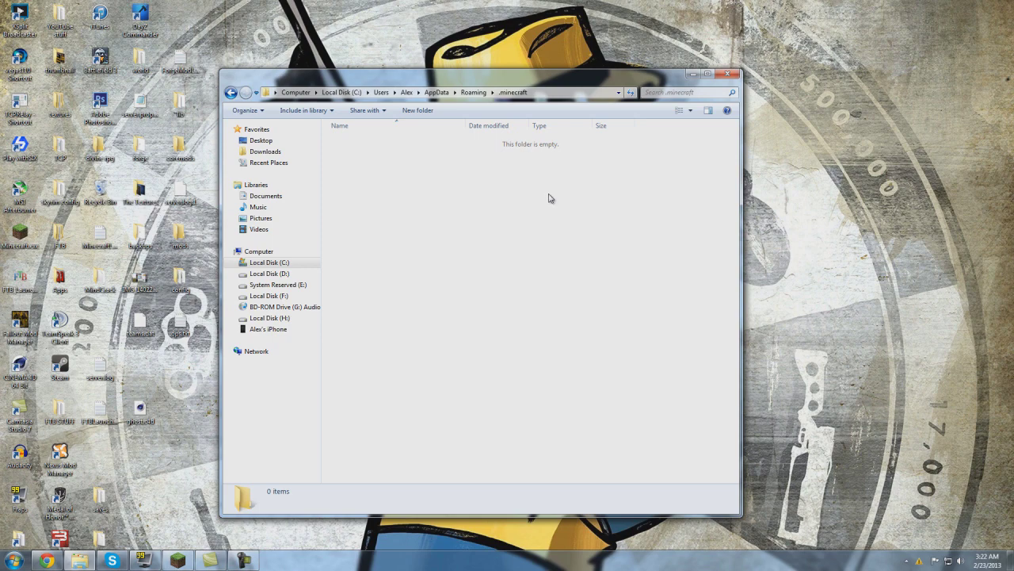
pyautogui.moveTo(553, 78); pyautogui.dragTo(548, 176)
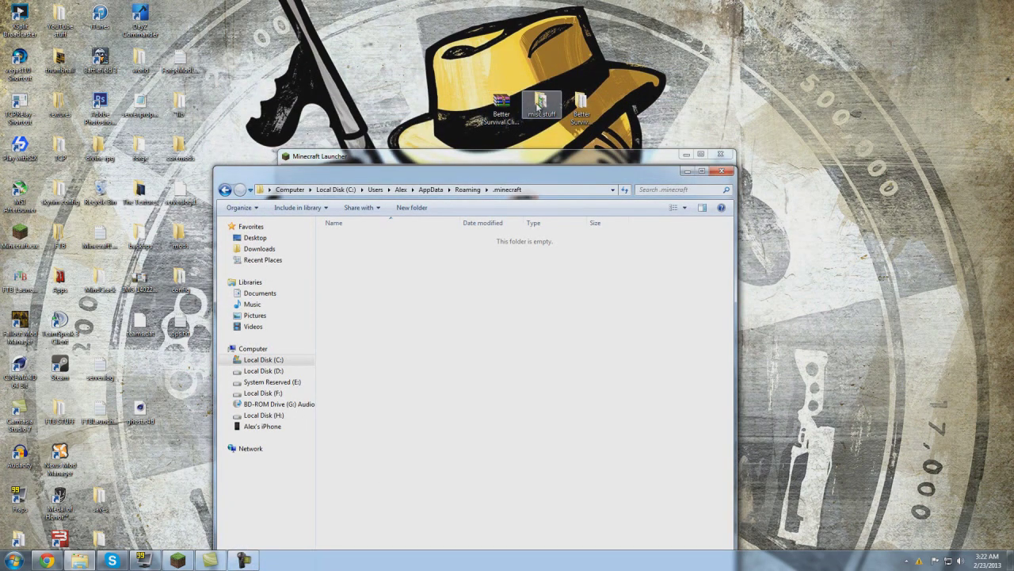
pyautogui.rightClick(750, 114)
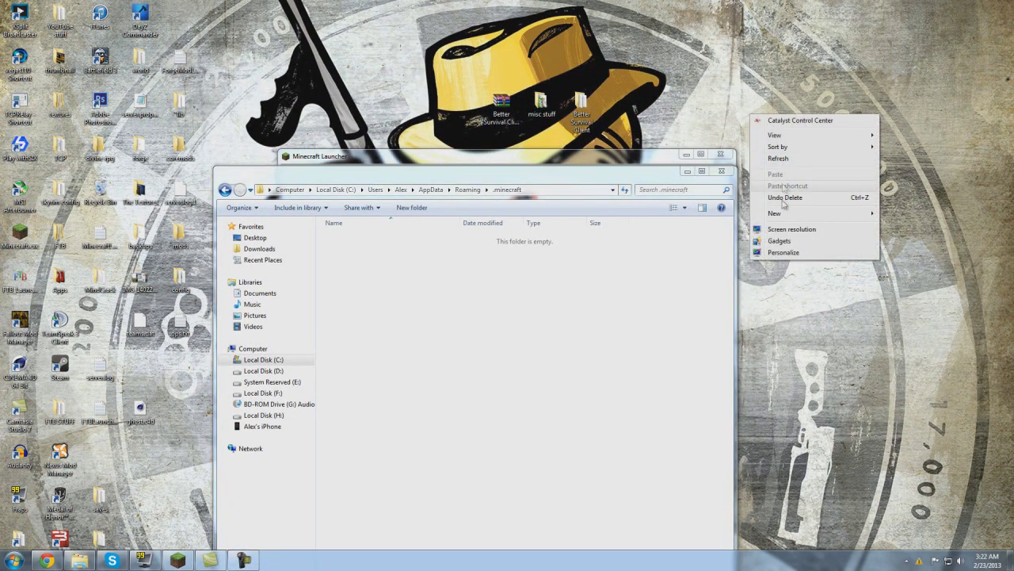
pyautogui.moveTo(781, 212)
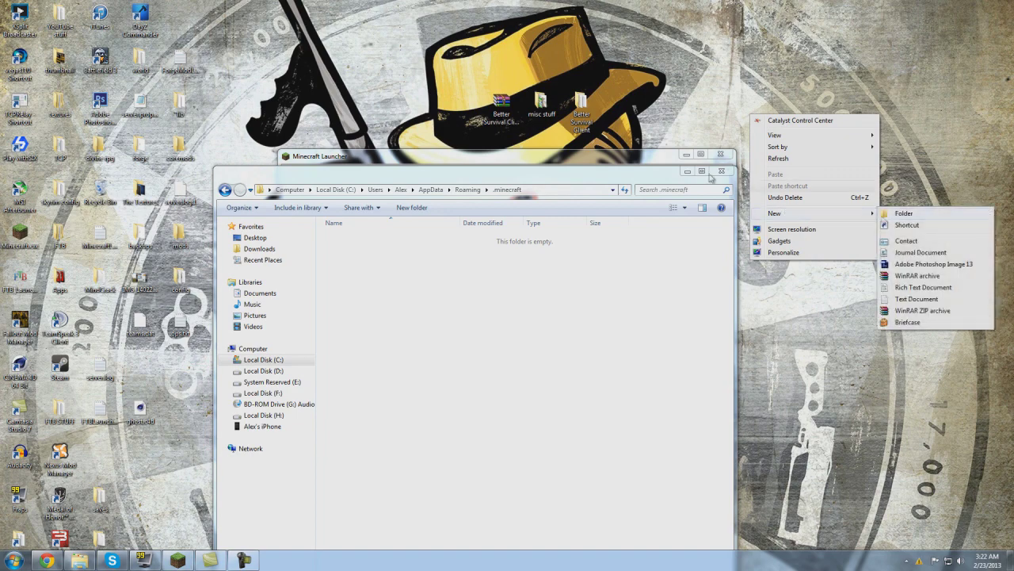
pyautogui.click(381, 76)
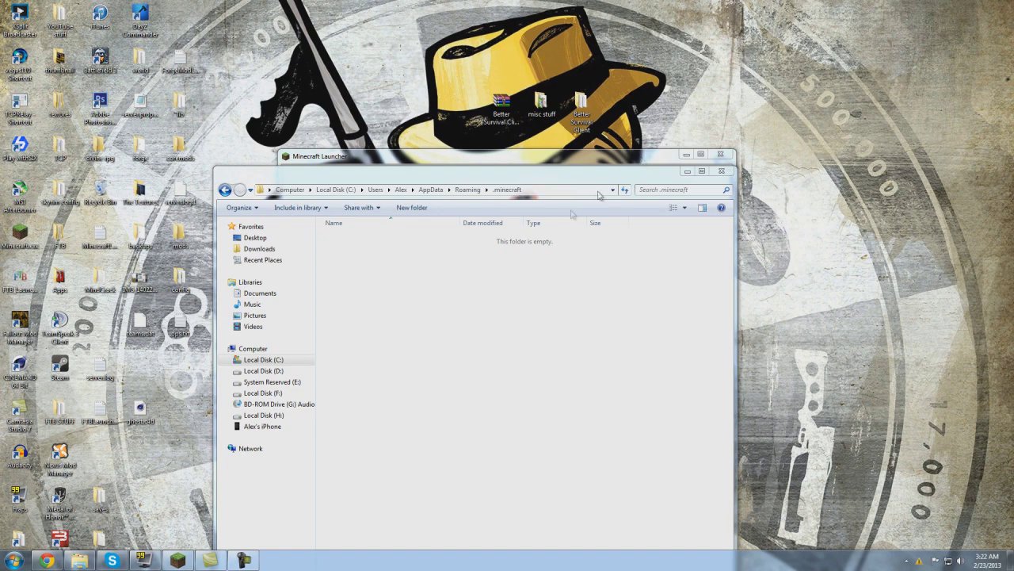
# Step: Close the .minecraft folder and log in from the launcher to run Minecraft 1.4.7 once up to its main menu before closing it
pyautogui.click(723, 172)
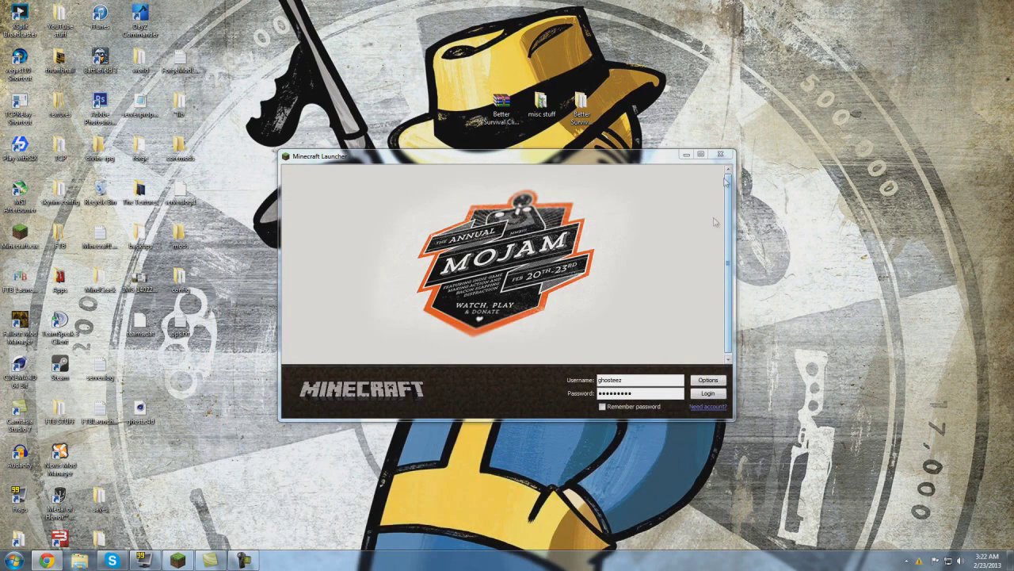
pyautogui.click(708, 393)
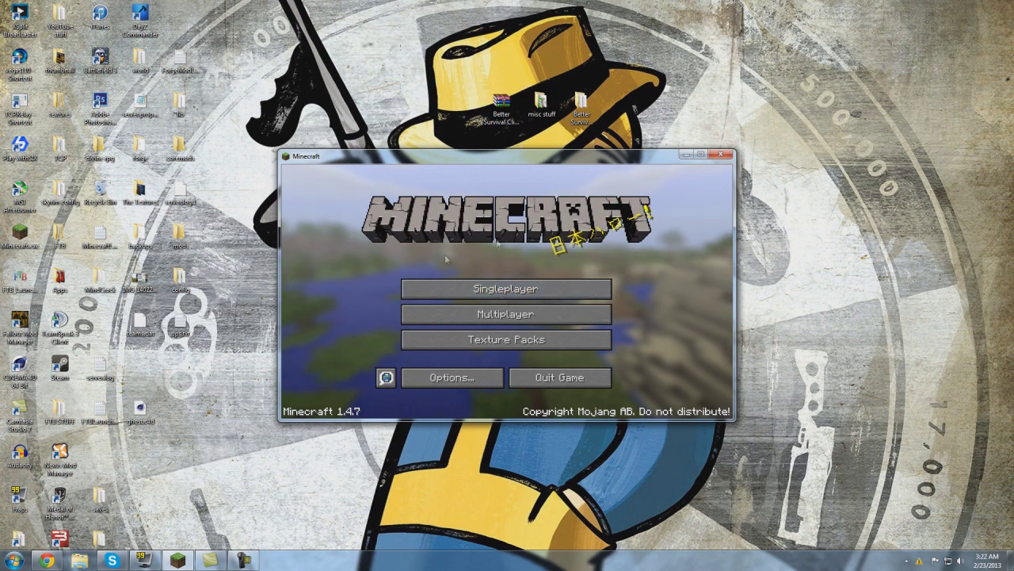
pyautogui.click(473, 378)
pyautogui.moveTo(407, 254); pyautogui.dragTo(507, 285)
pyautogui.click(527, 400)
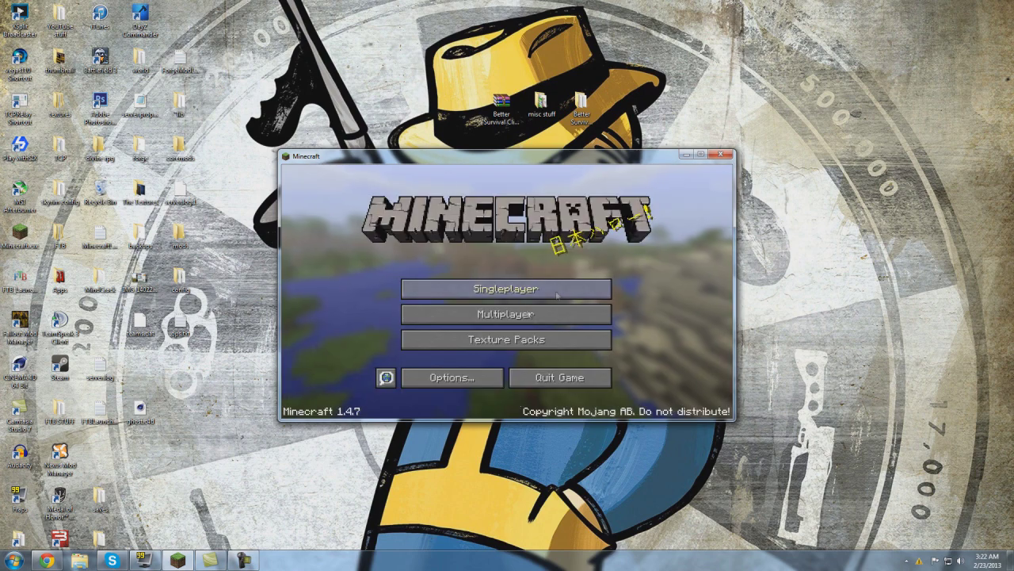
pyautogui.click(719, 156)
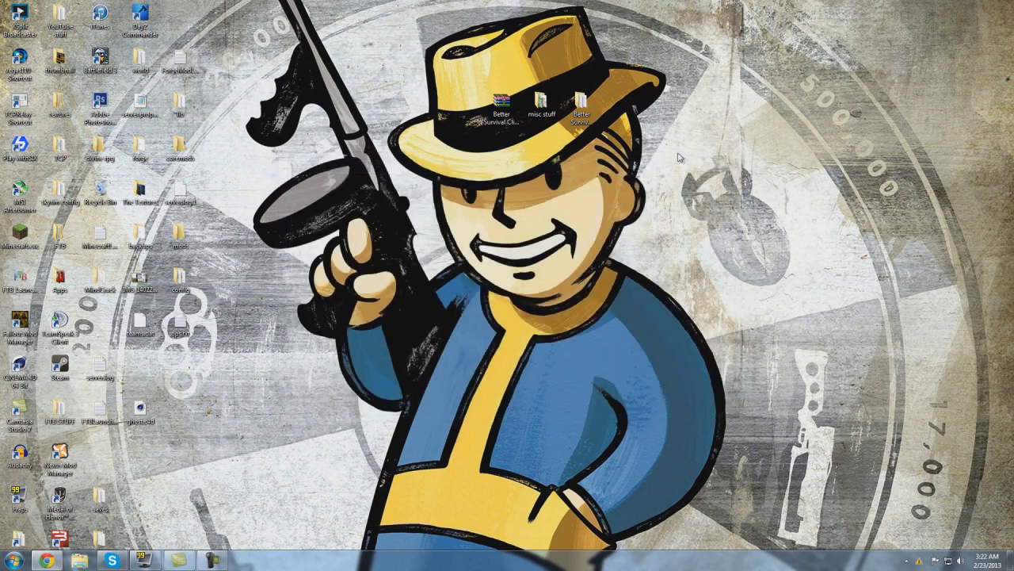
# Step: Set BetterSurvival Installer [Click This].jar in the Better Survival Client folder to open with Java(TM) Platform SE binary
pyautogui.doubleClick(587, 114)
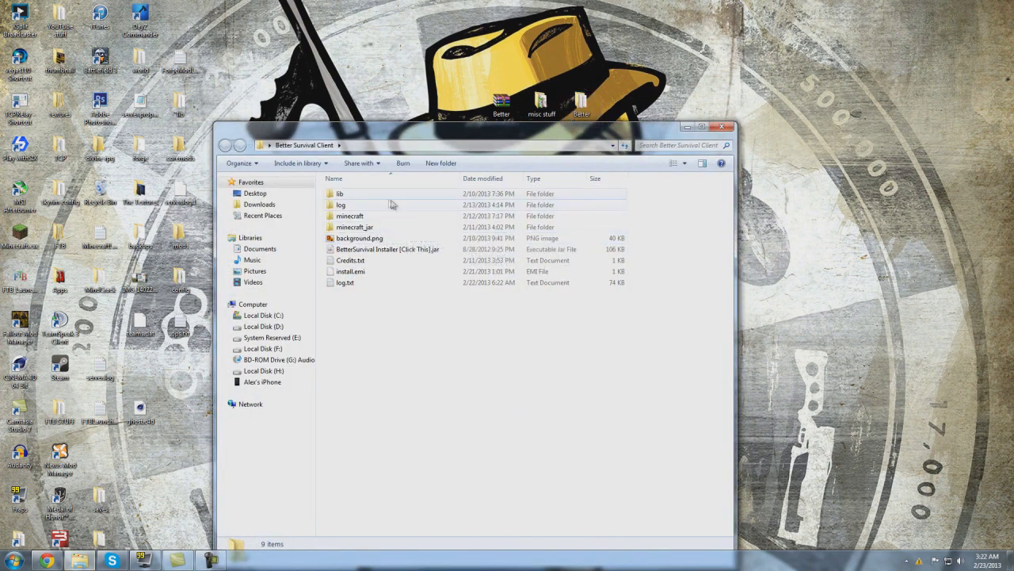
pyautogui.rightClick(400, 250)
pyautogui.click(367, 252)
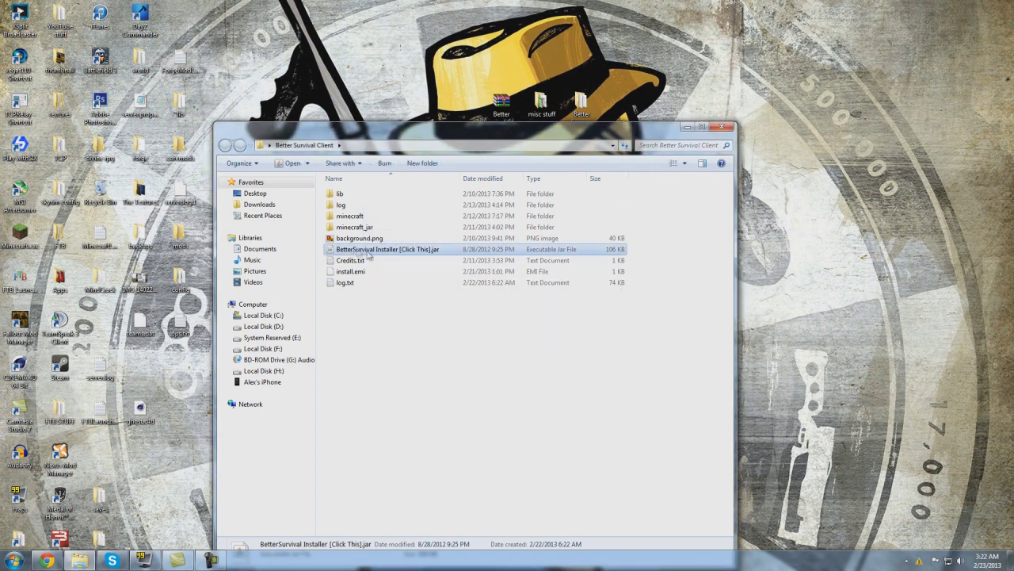
pyautogui.rightClick(356, 249)
pyautogui.click(407, 449)
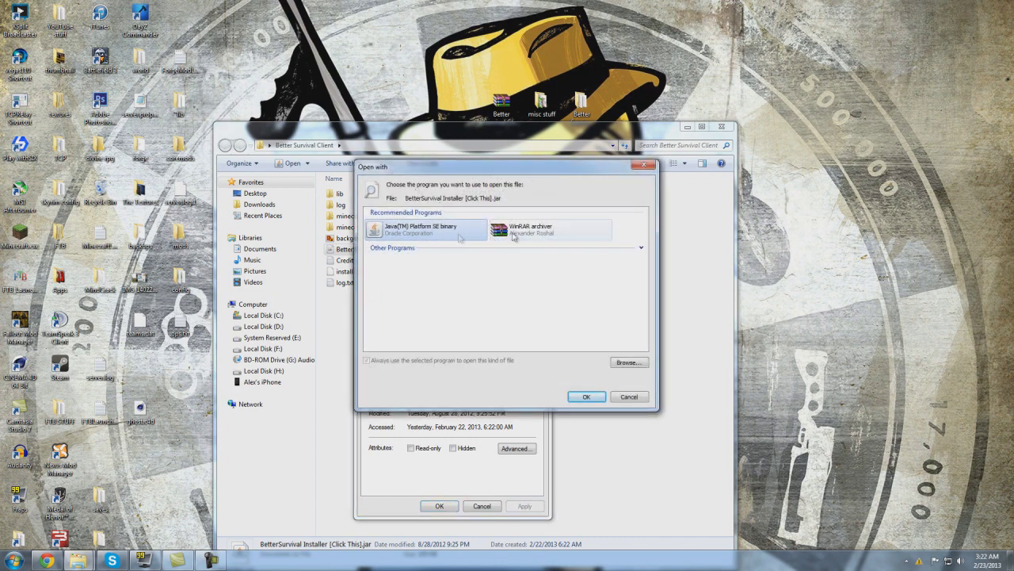
pyautogui.click(584, 396)
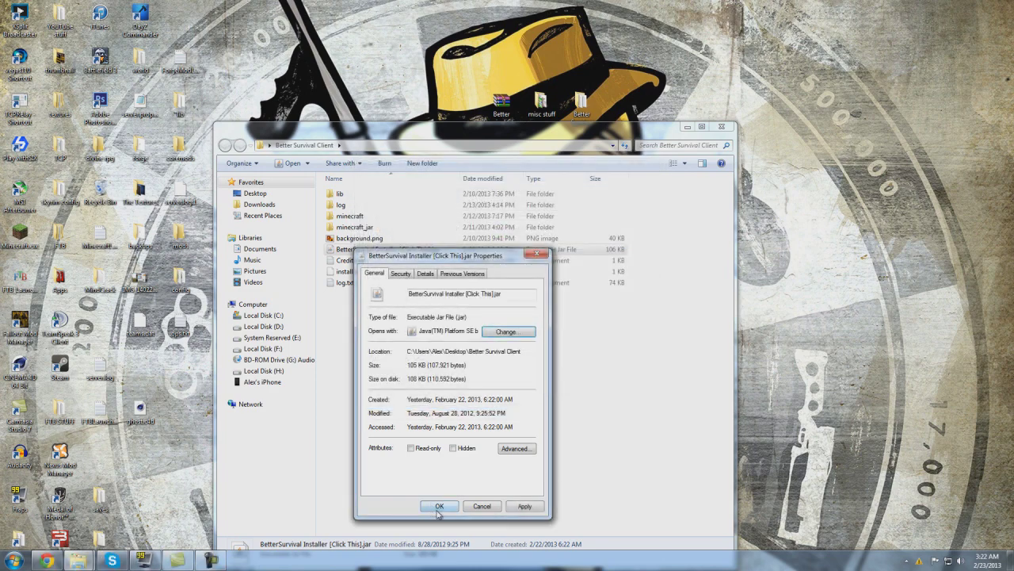
pyautogui.click(439, 506)
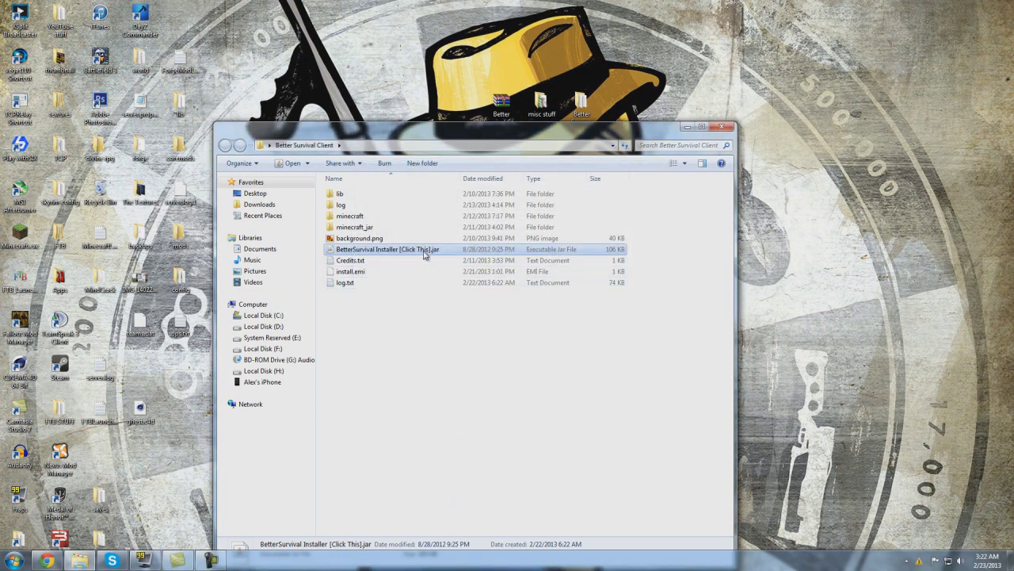
# Step: Run the BetterSurvival installer, deleting the meta-inf folder and declining ModLoader and AudioMod, and close the installer and its folder
pyautogui.doubleClick(424, 249)
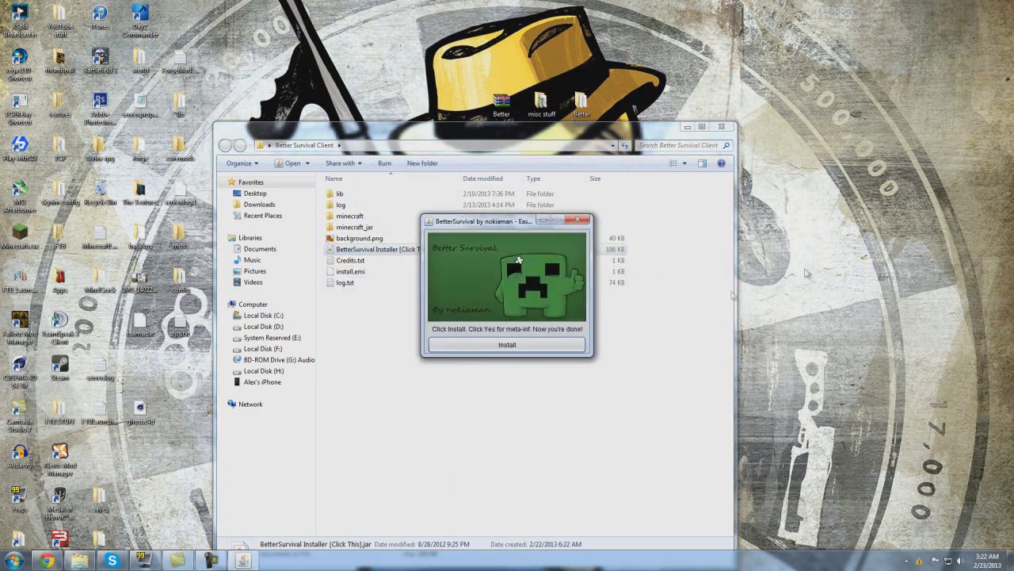
pyautogui.click(493, 347)
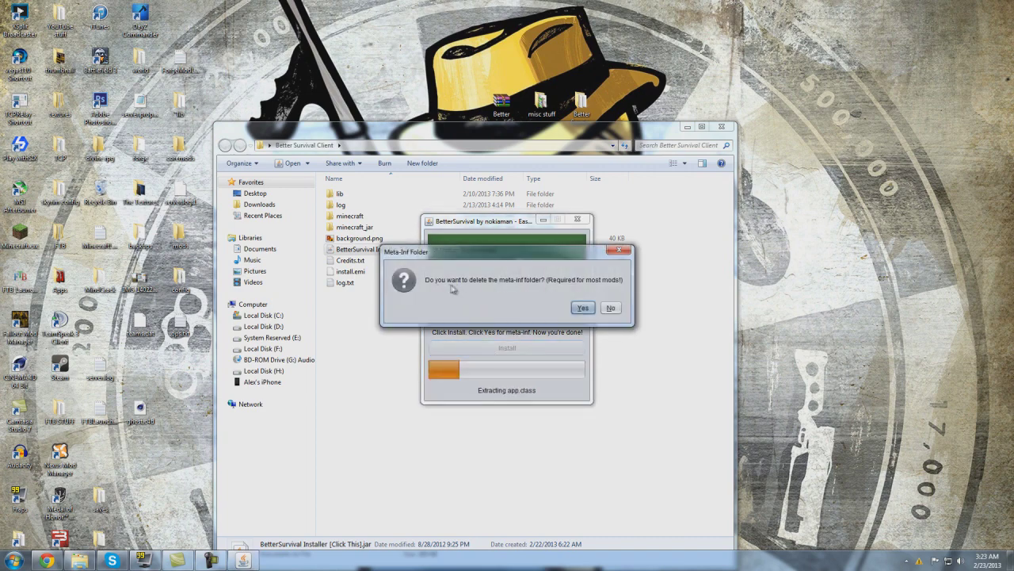
pyautogui.click(583, 309)
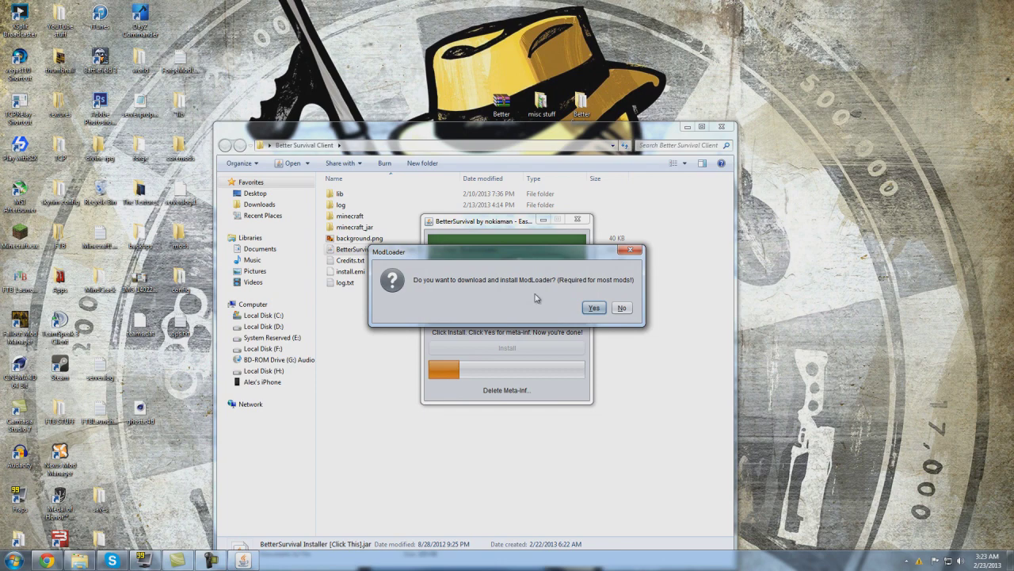
pyautogui.click(623, 308)
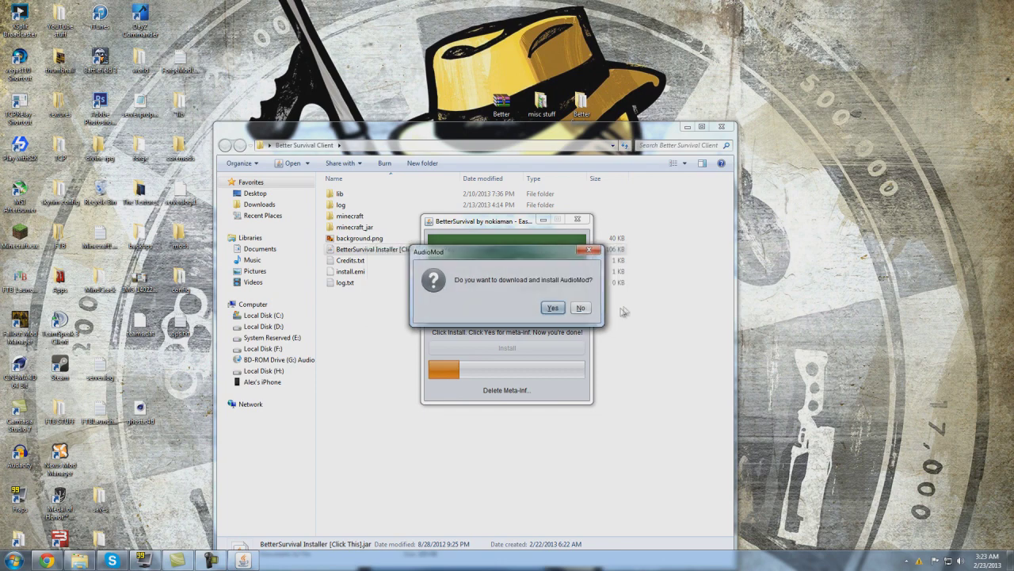
pyautogui.click(582, 308)
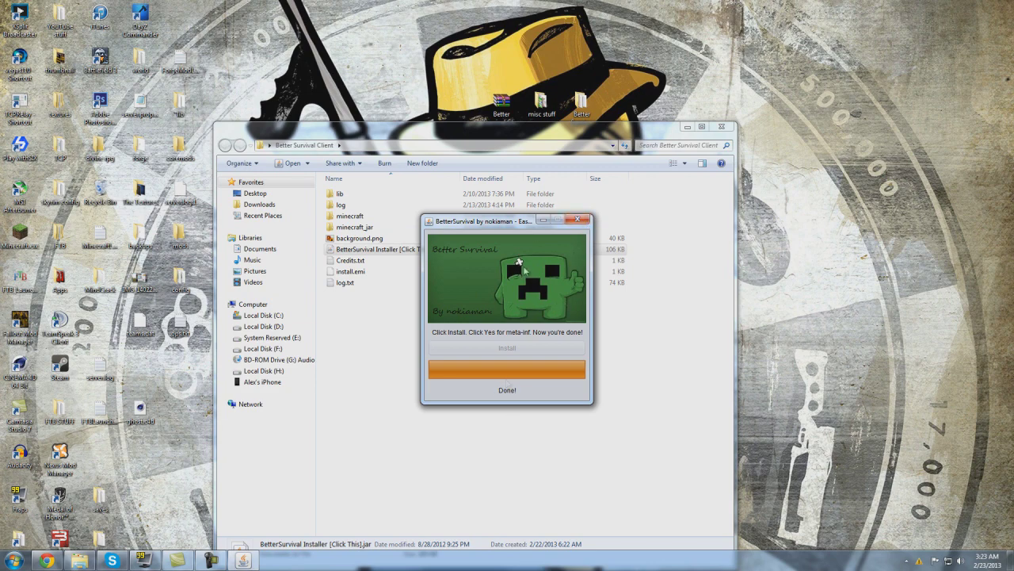
pyautogui.click(721, 127)
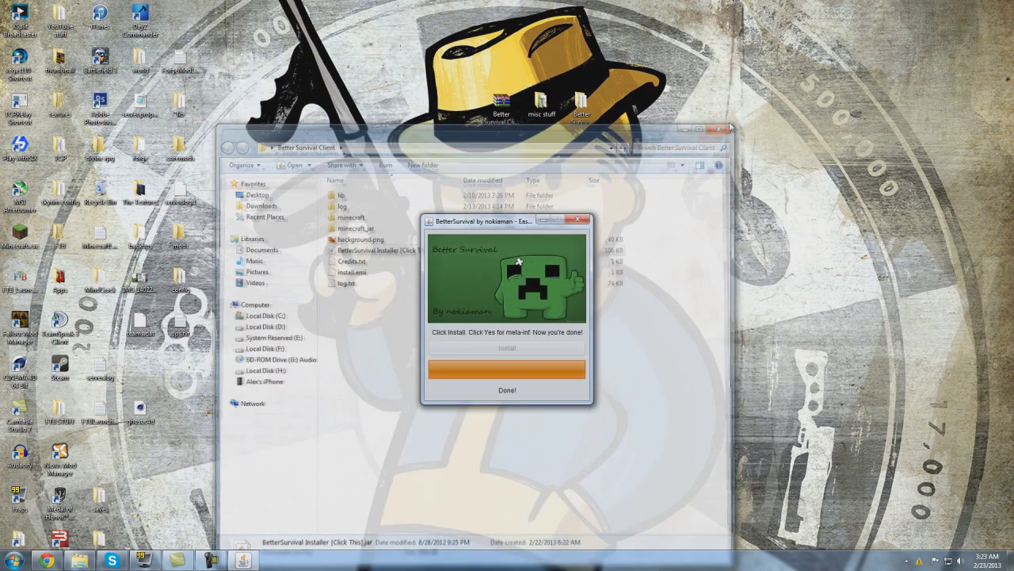
pyautogui.click(581, 222)
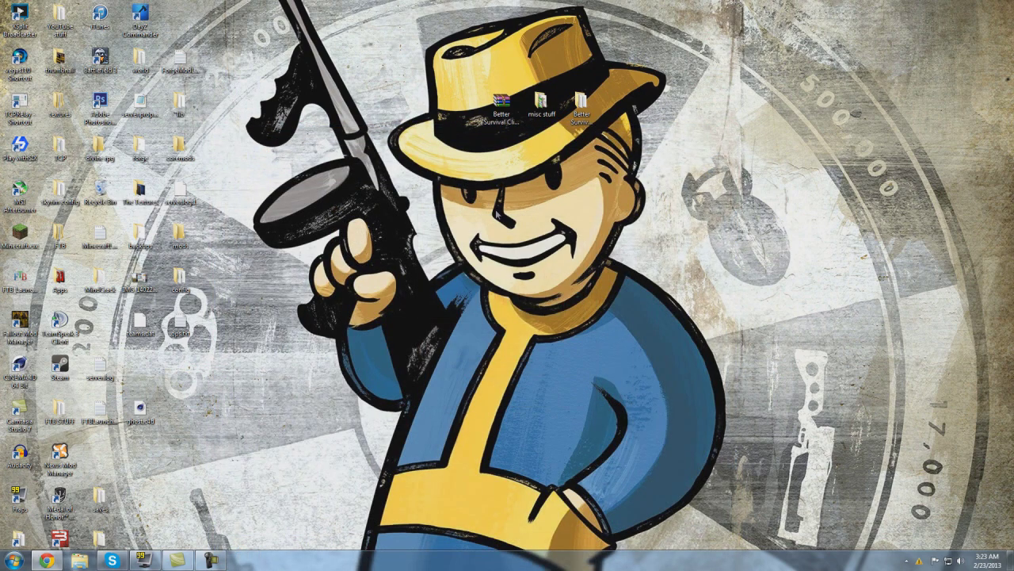
# Step: Open the Minecraft launcher, log in with the account password, and maximize the game window once the modded main menu loads
pyautogui.doubleClick(19, 232)
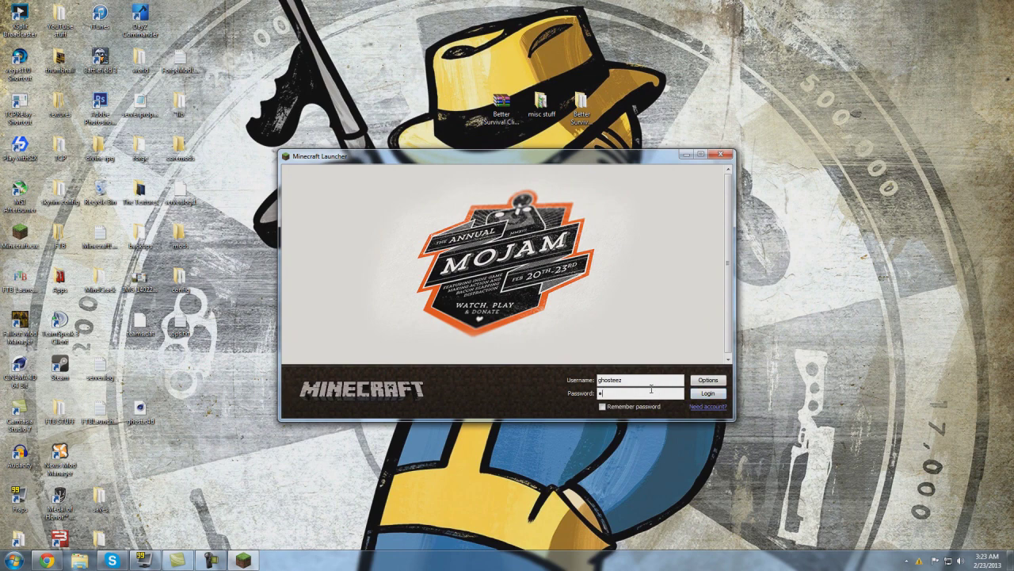
pyautogui.press('Return')
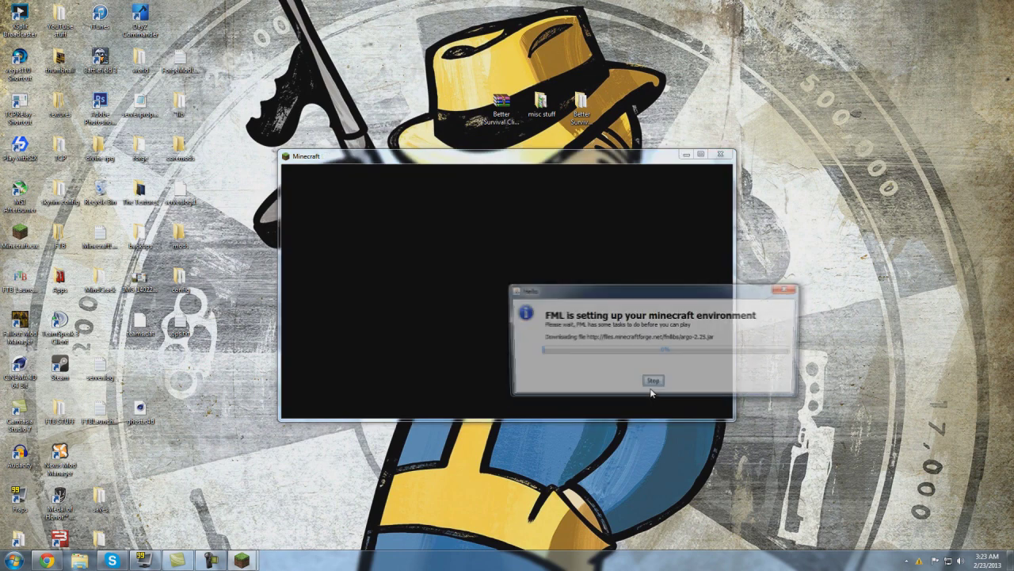
pyautogui.moveTo(591, 296); pyautogui.dragTo(492, 281)
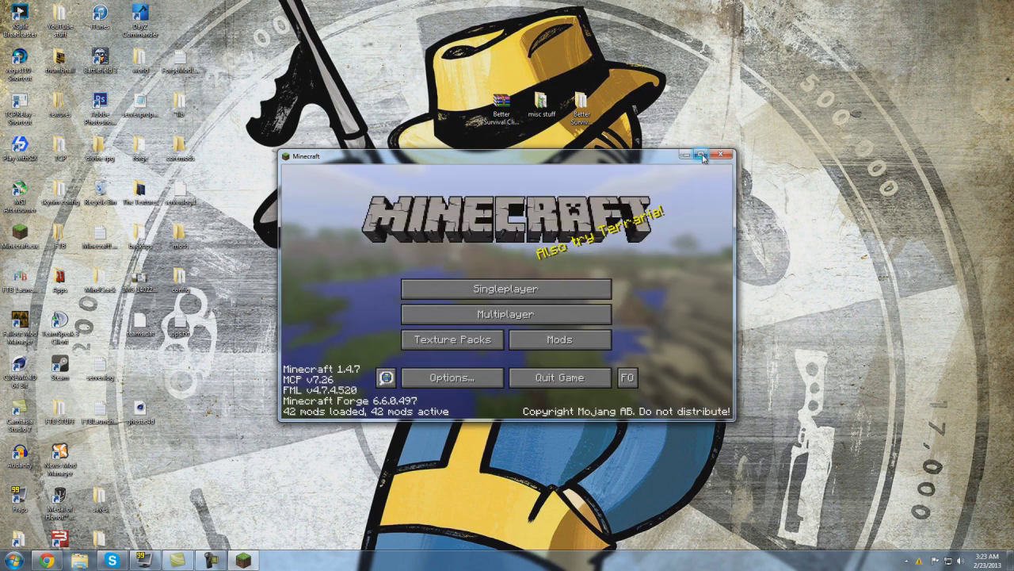
pyautogui.click(703, 156)
# Step: Create a singleplayer world named New World in Creative game mode
pyautogui.click(514, 258)
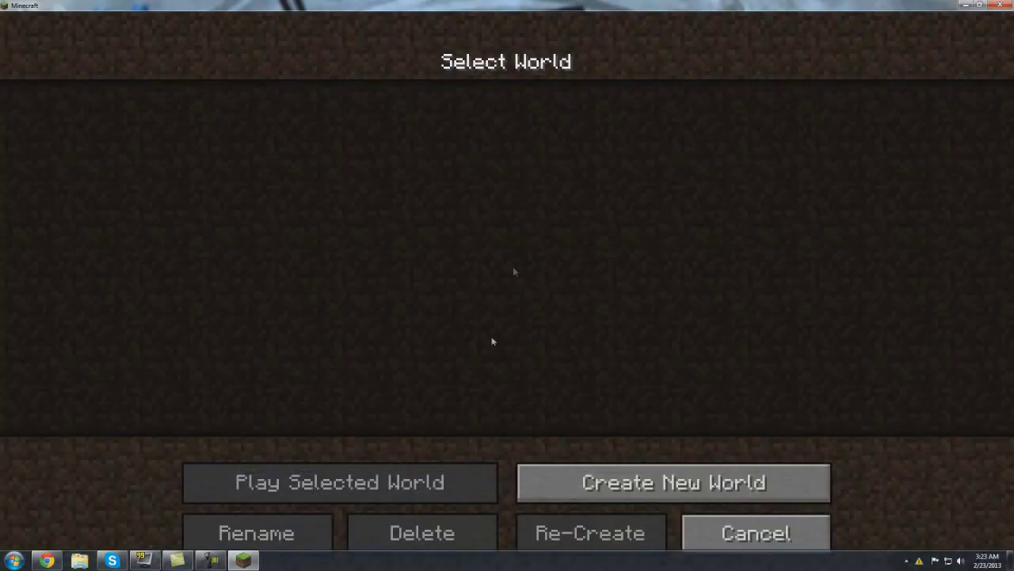
pyautogui.click(602, 475)
pyautogui.click(527, 281)
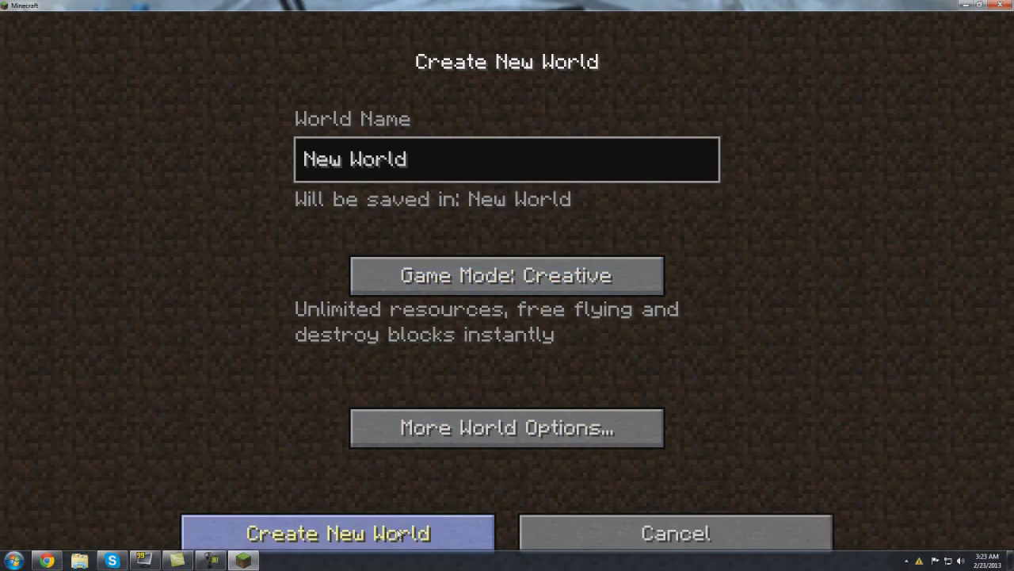
pyautogui.click(349, 532)
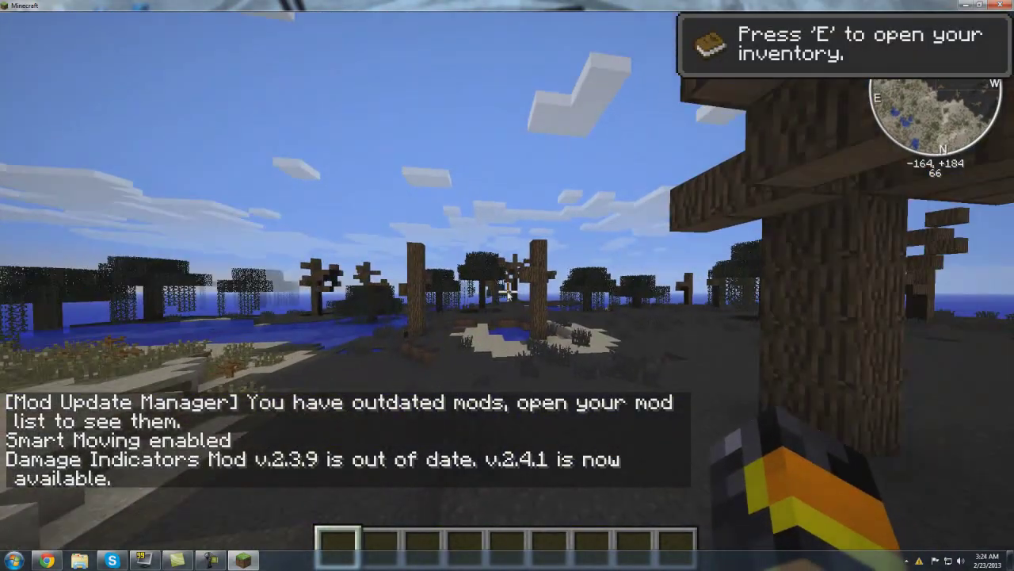
# Step: Browse the creative inventory's item categories, including Combat and Redstone, for the items added by the mods
pyautogui.press('e')
pyautogui.click(453, 458)
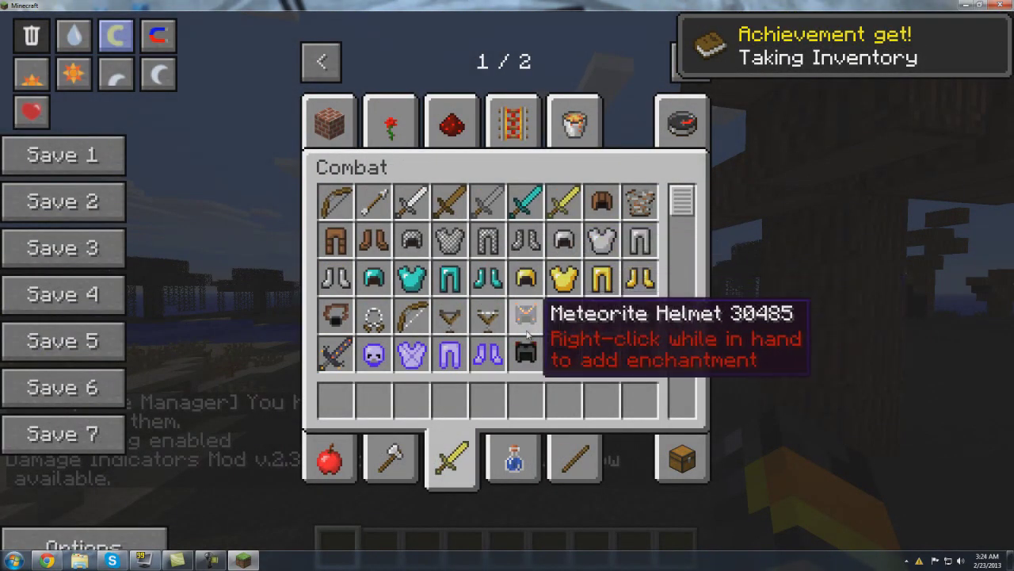
pyautogui.scroll(-2, 524, 273)
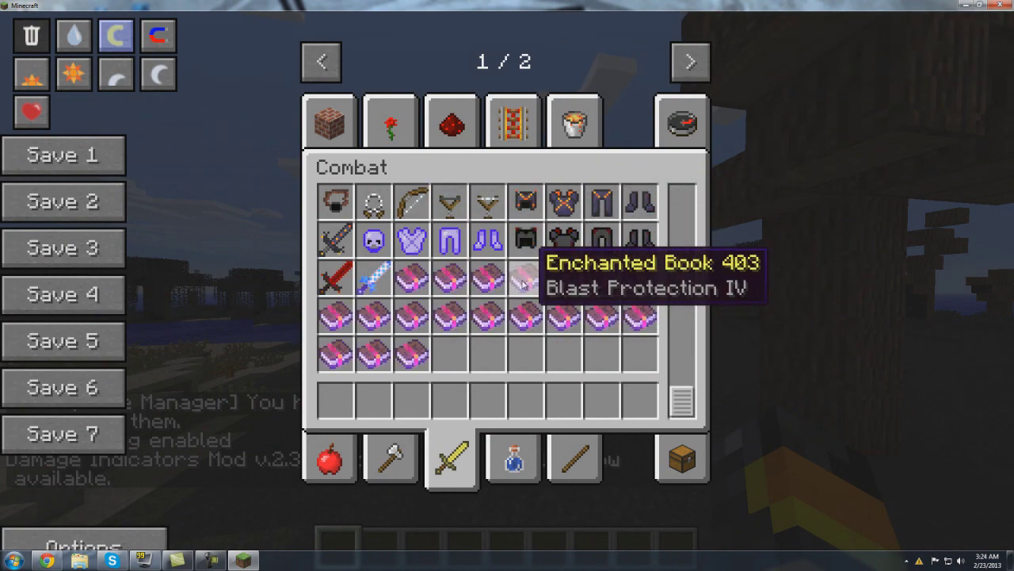
pyautogui.click(575, 455)
pyautogui.scroll(-4, 515, 248)
pyautogui.click(452, 124)
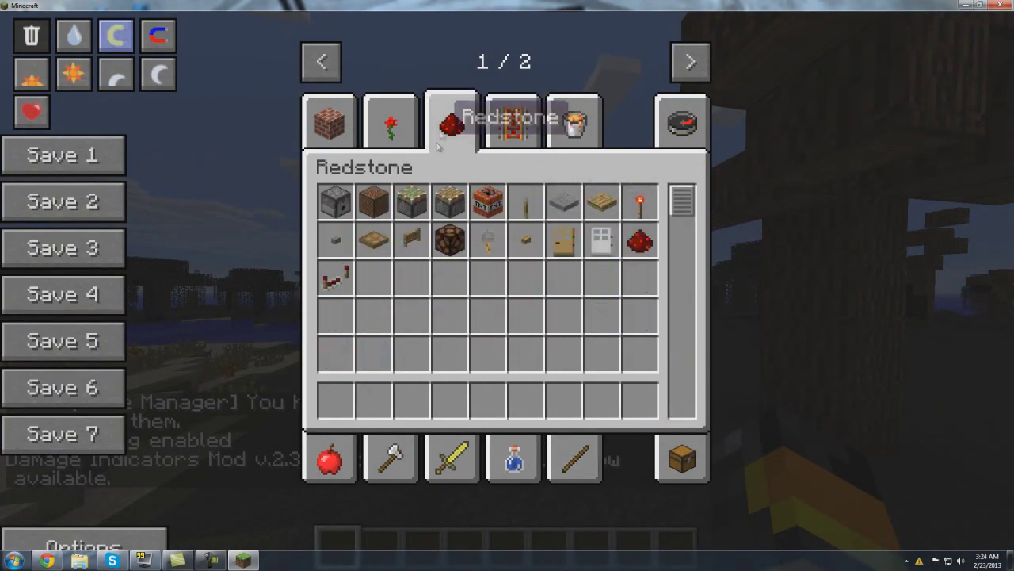
pyautogui.click(512, 124)
pyautogui.press('e')
# Step: Walk around the spawn area to look at the modded terrain, and quit the world to the title screen
pyautogui.press('w')
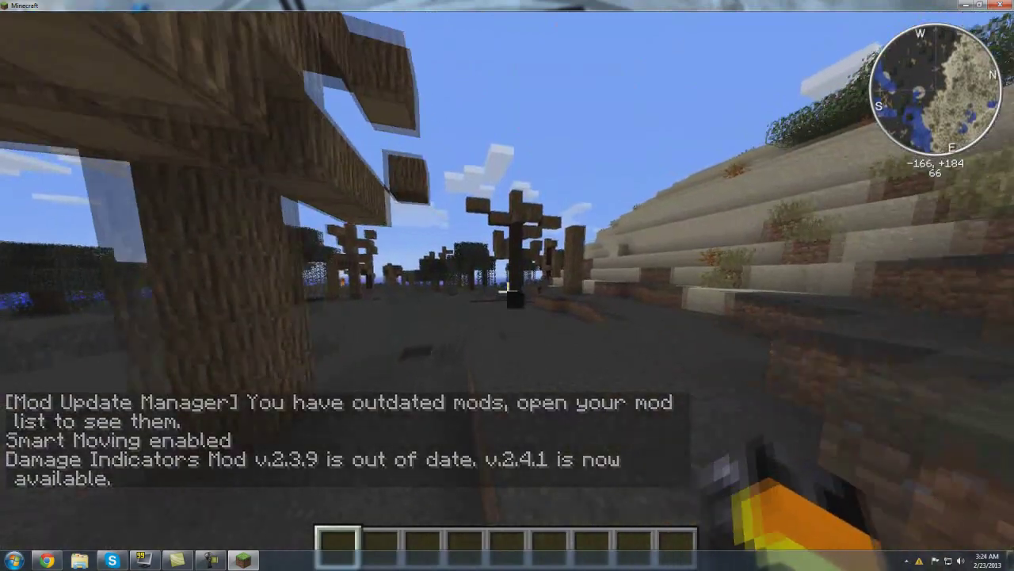
pyautogui.press('s')
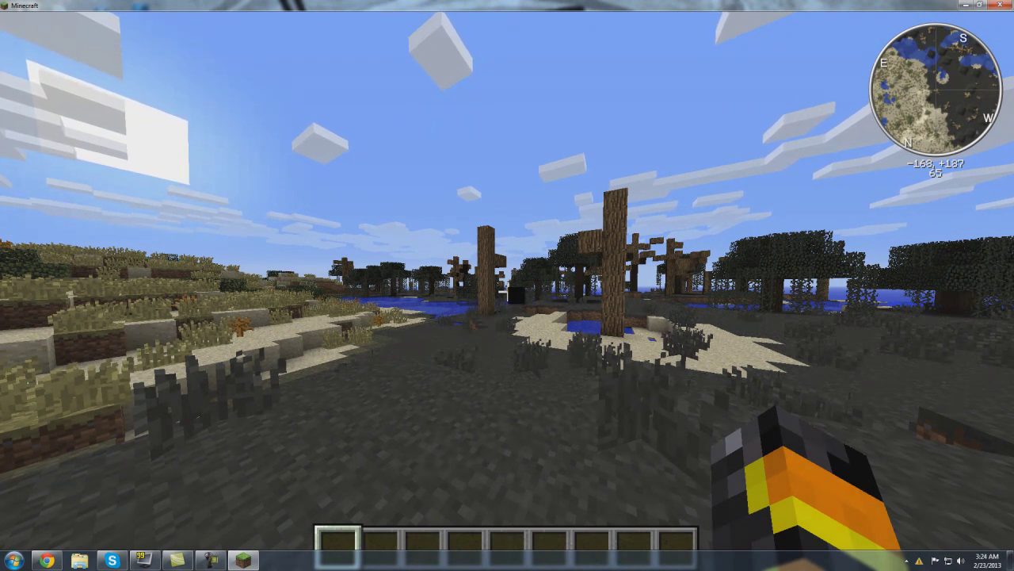
pyautogui.press('Escape')
pyautogui.click(526, 385)
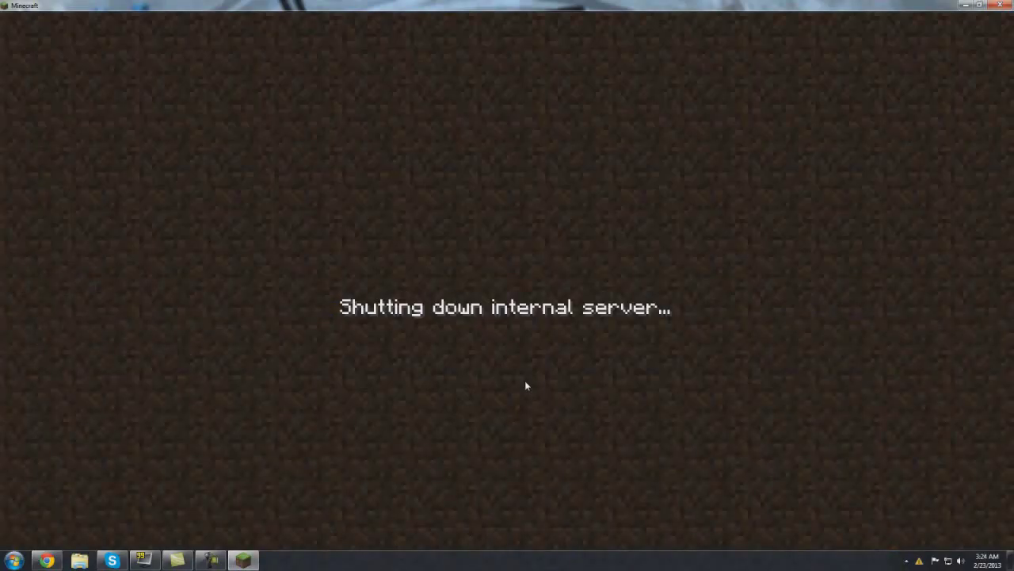